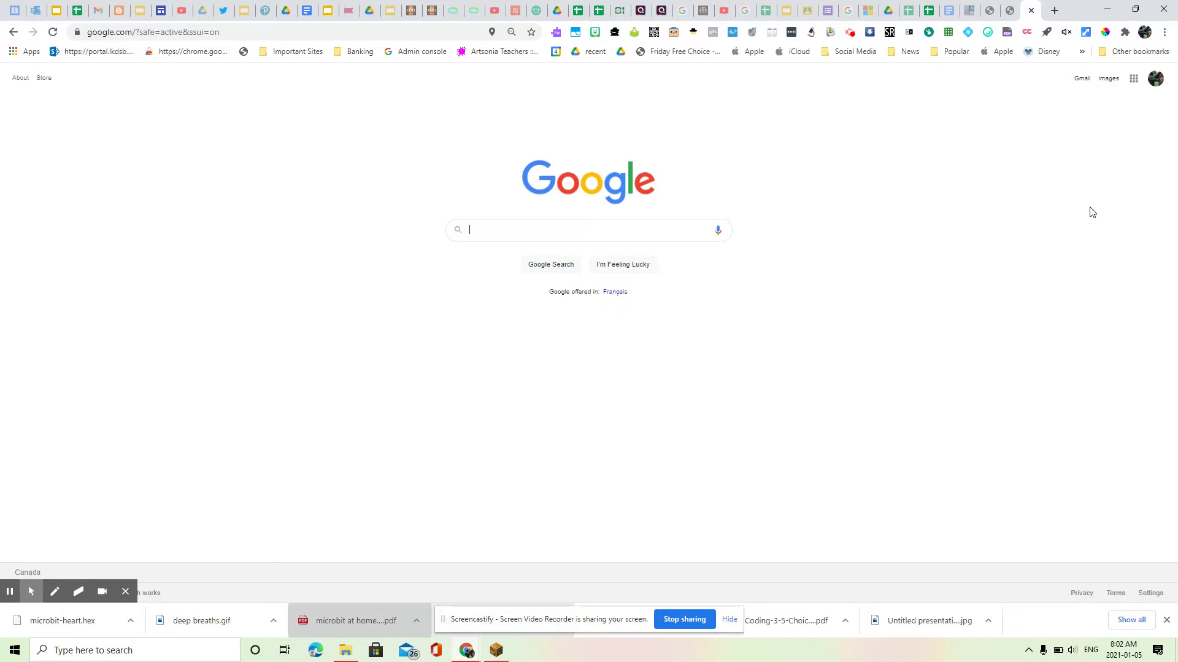
Open the Session Buddy tab manager from the Chrome toolbar
click(575, 35)
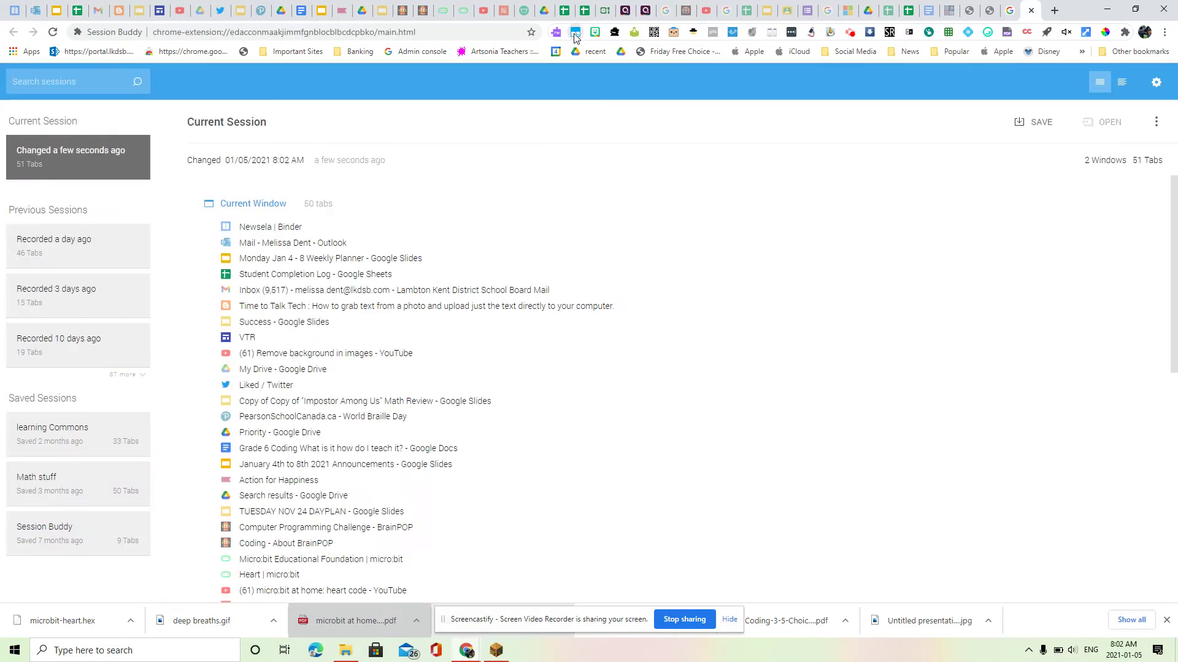
Save the 51 open tabs as a session named 'Monday Jan 5'
click(1030, 127)
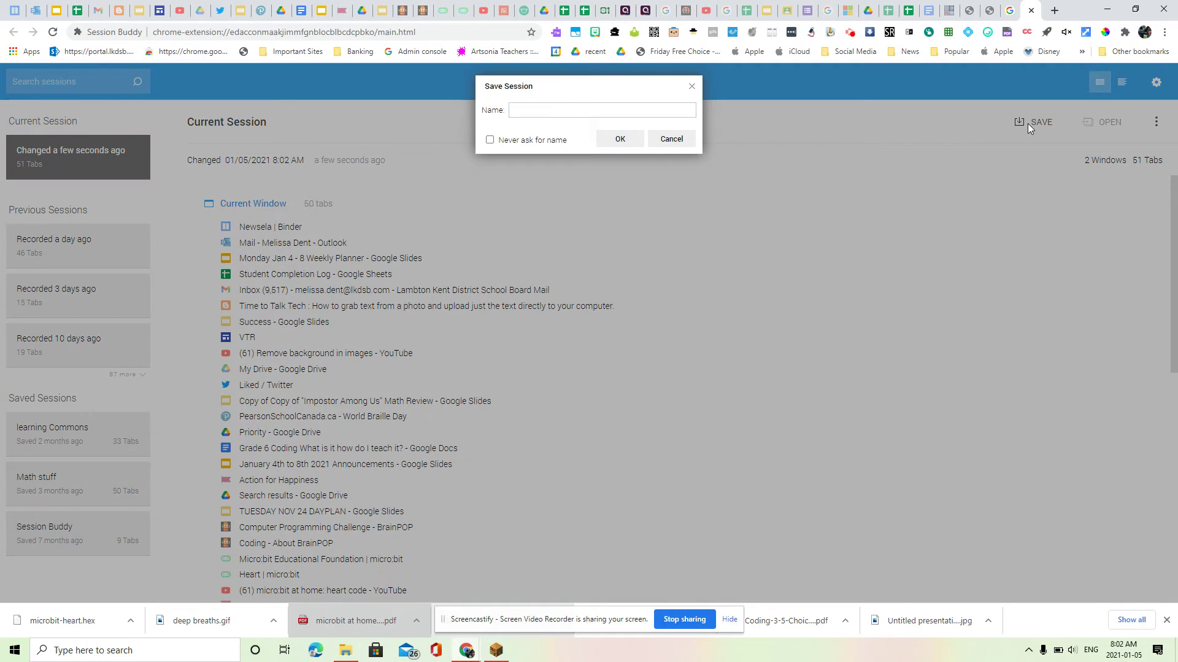
text(Monday )
text(Jan)
text( 5)
click(621, 140)
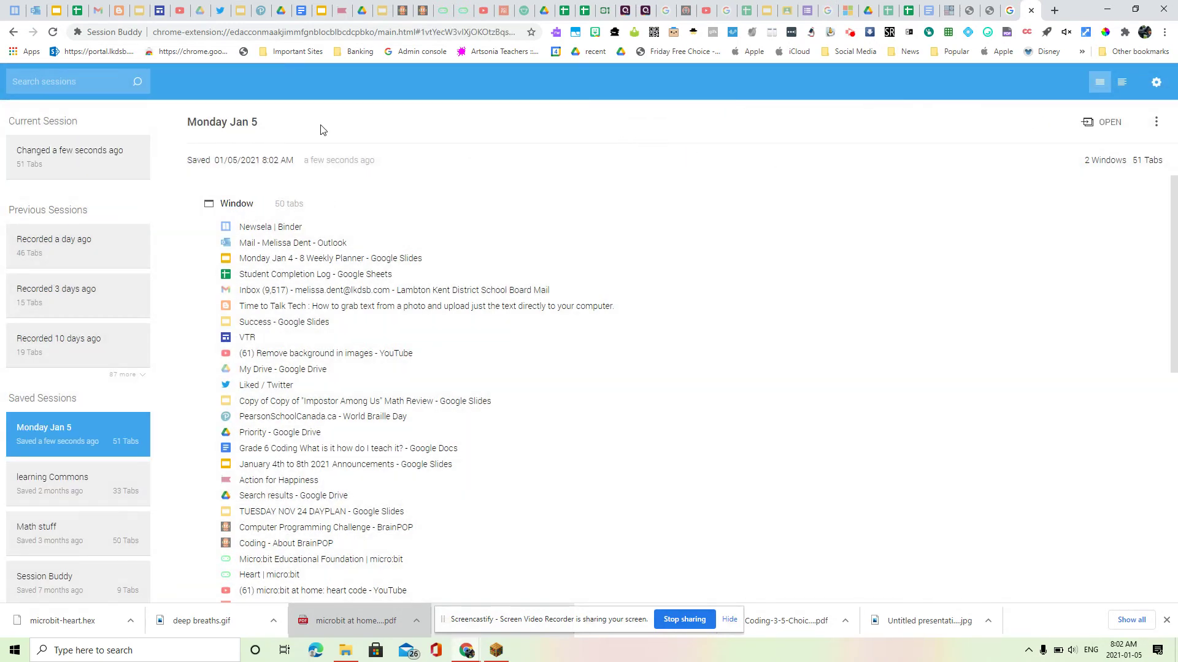
Close all tabs to the right of the first tab, Newsela | Binder
right_click(18, 13)
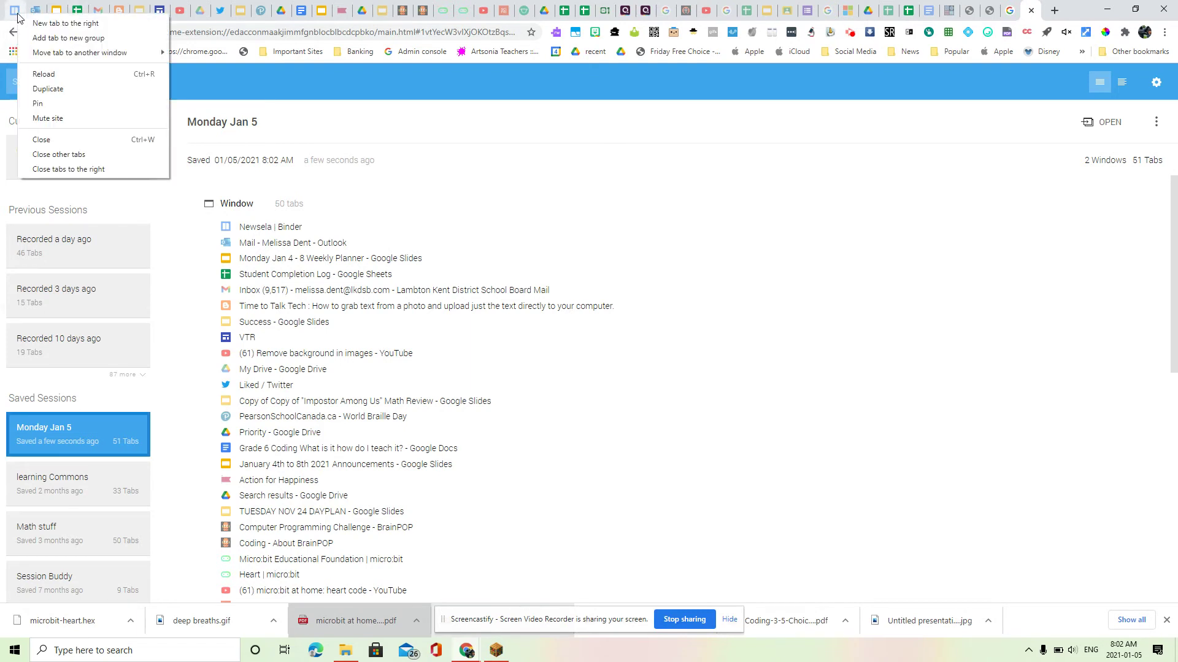
click(69, 170)
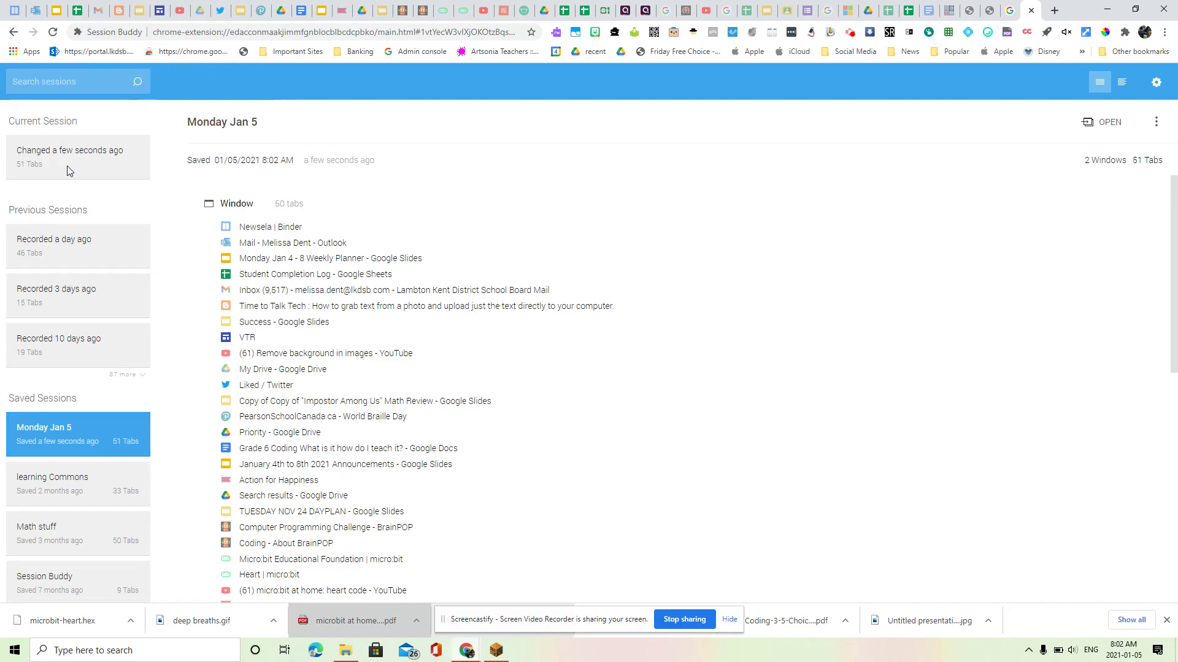